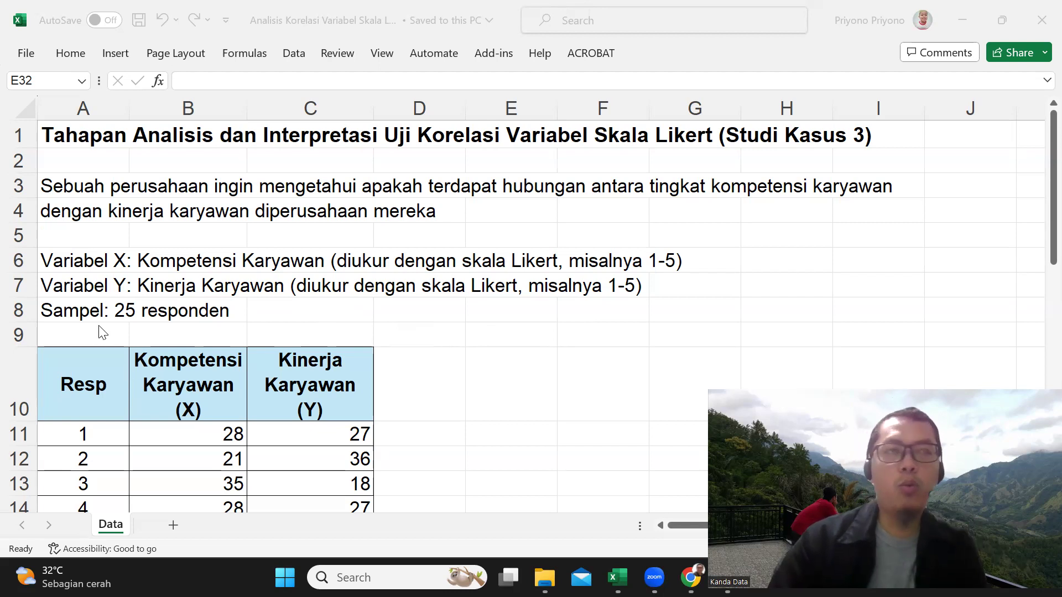
# - Examine the respondent table and its Kompetensi Karyawan (X) and Kinerja Karyawan (Y) columns below the case description
pyautogui.click(100, 384)
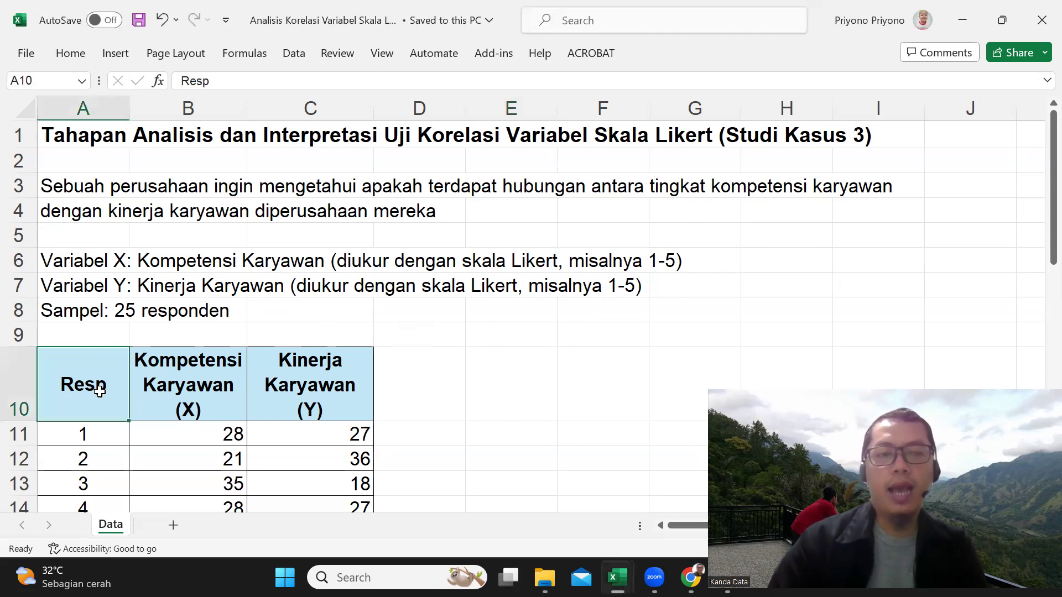
pyautogui.scroll(-5, 100, 393)
pyautogui.scroll(-3, 100, 394)
pyautogui.scroll(5, 99, 394)
pyautogui.scroll(4, 100, 397)
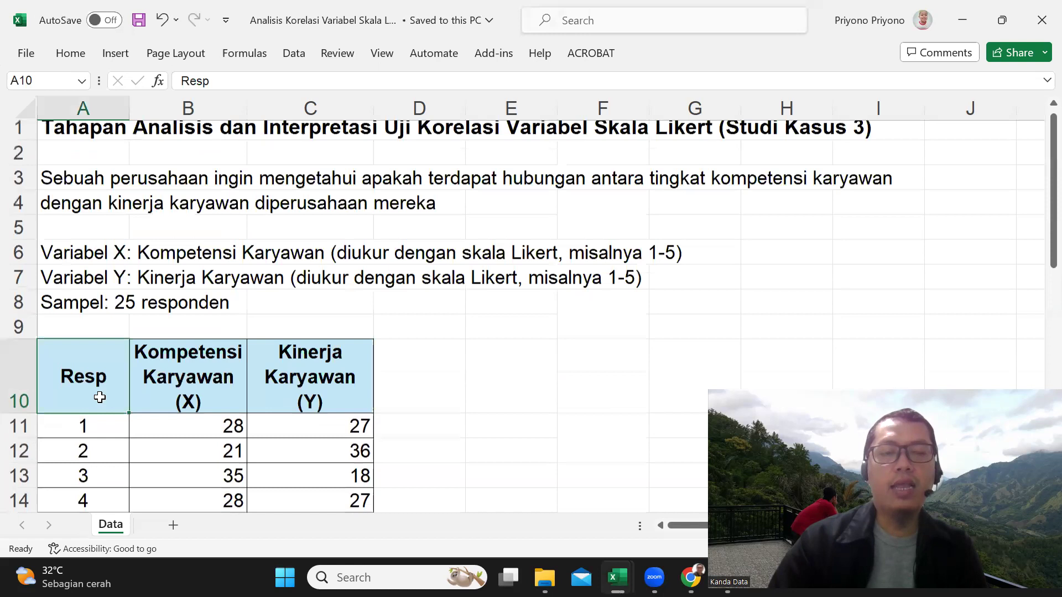
pyautogui.scroll(-2, 102, 393)
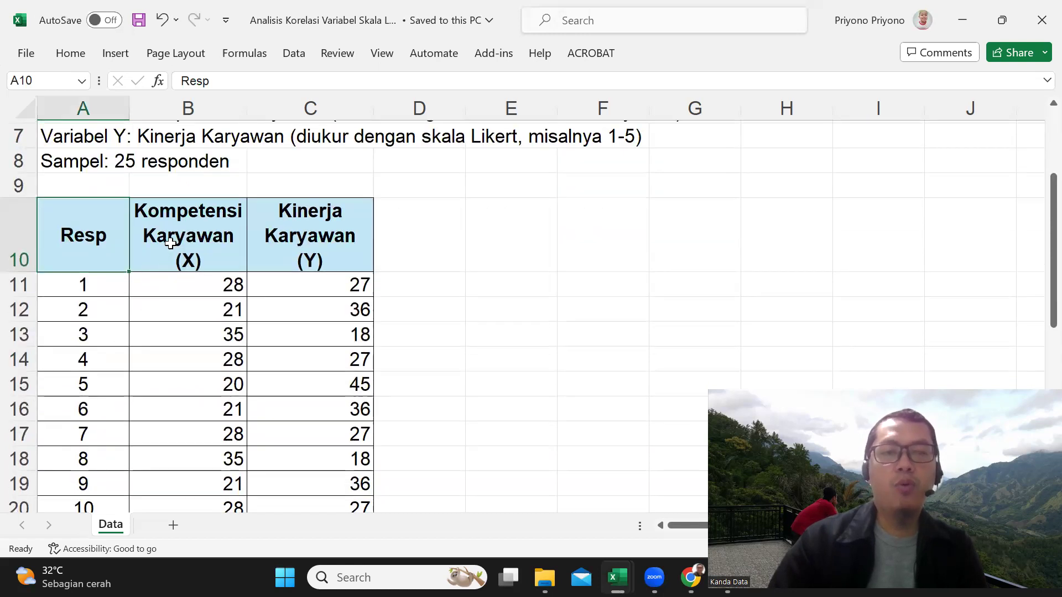
pyautogui.click(171, 242)
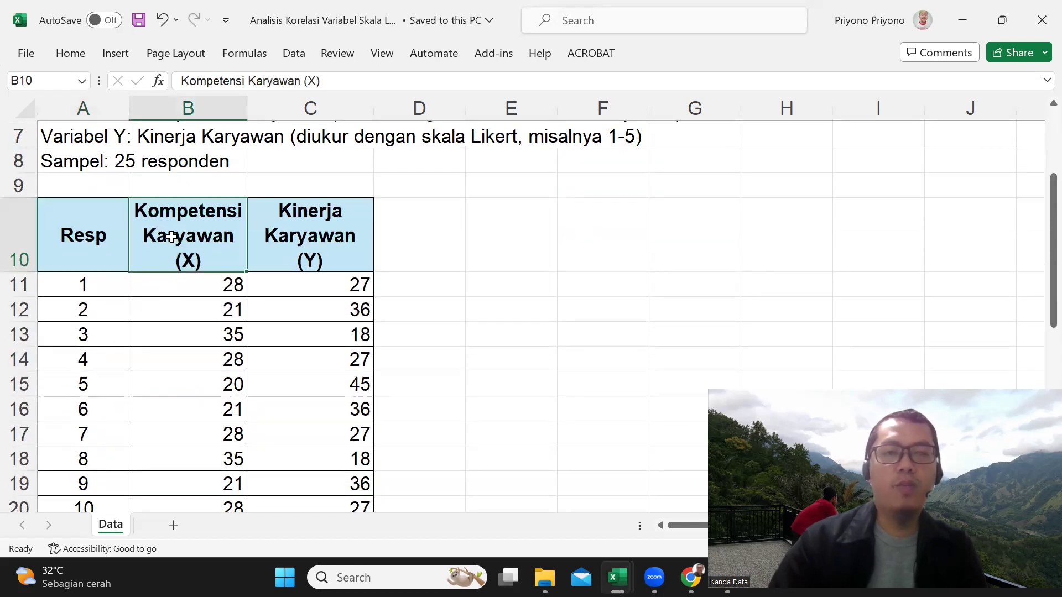
pyautogui.click(310, 247)
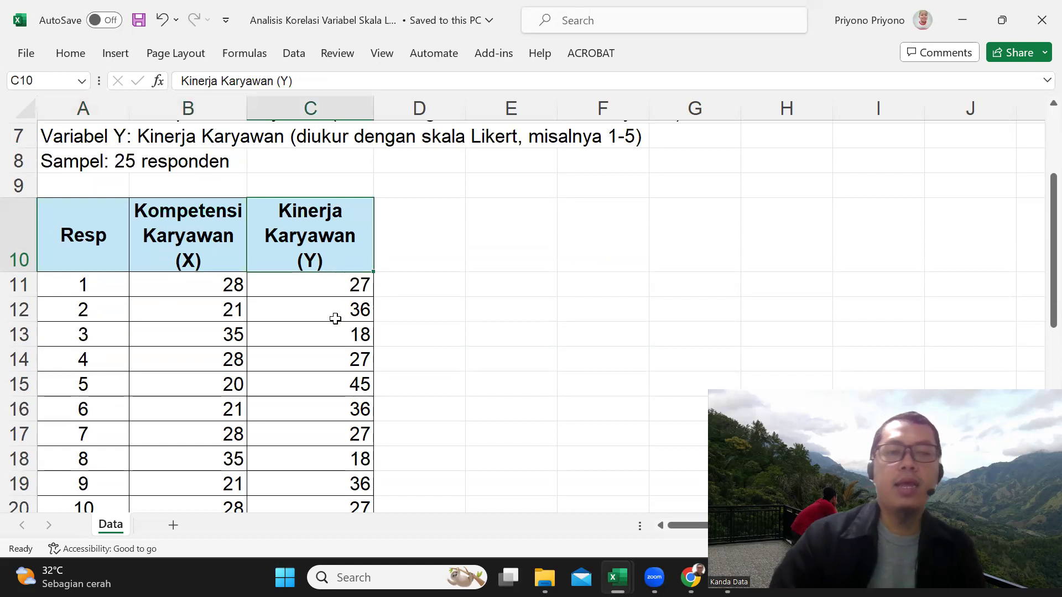
pyautogui.scroll(1, 335, 318)
pyautogui.scroll(1, 335, 318)
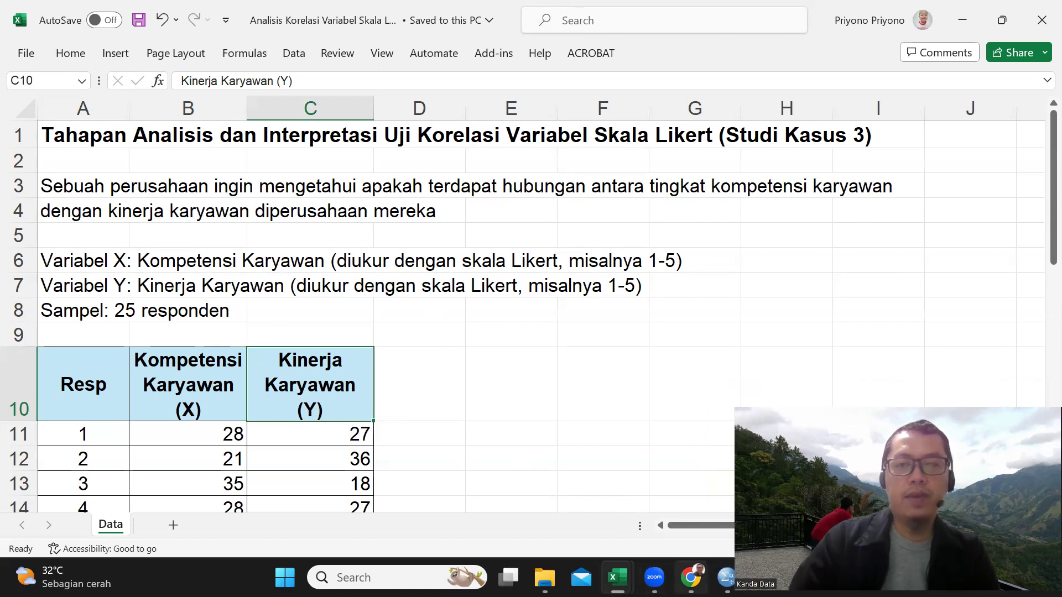
# - Switch to SPSS Statistics and define two variables named kompetensi and kinerja in Variable View
pyautogui.click(727, 577)
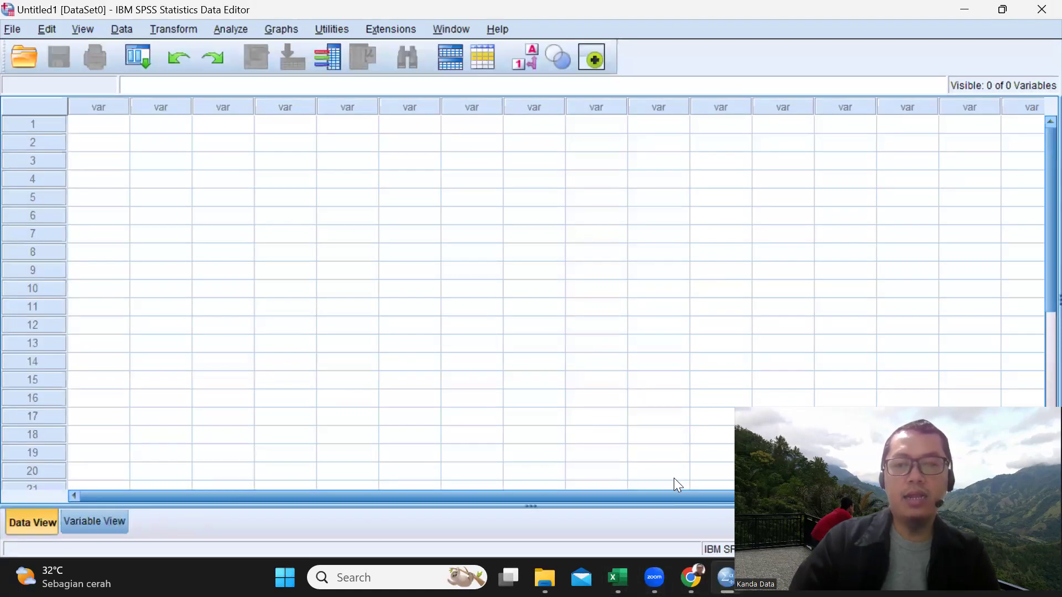
pyautogui.click(96, 521)
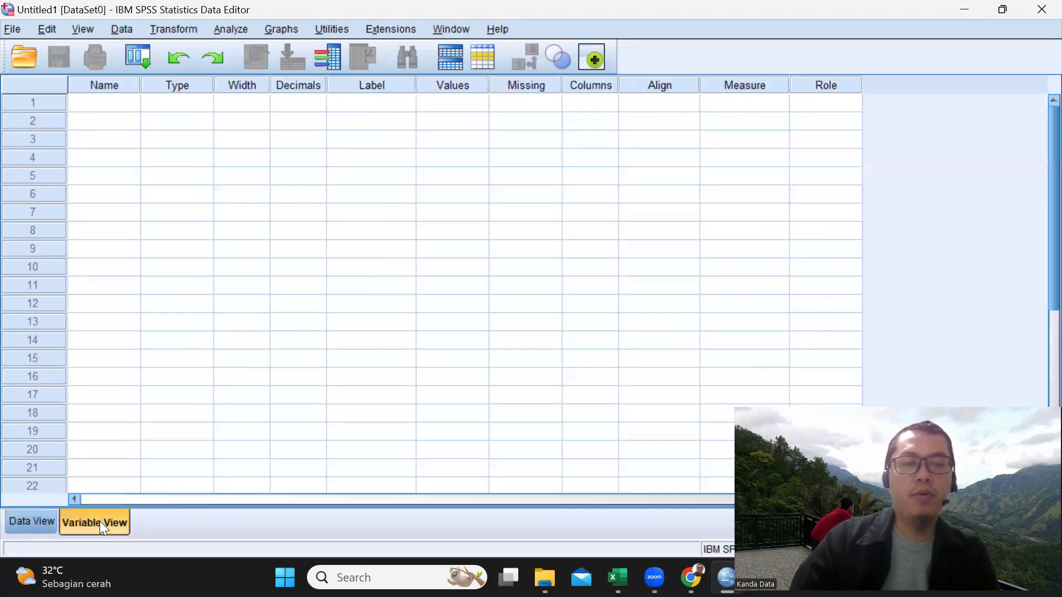
pyautogui.click(132, 109)
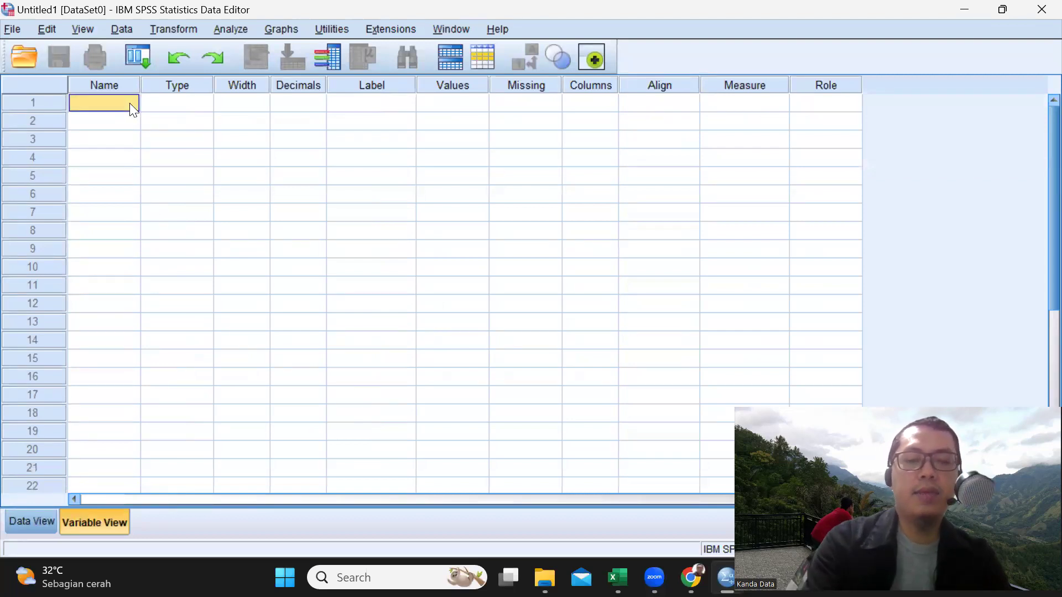
pyautogui.write('ko')
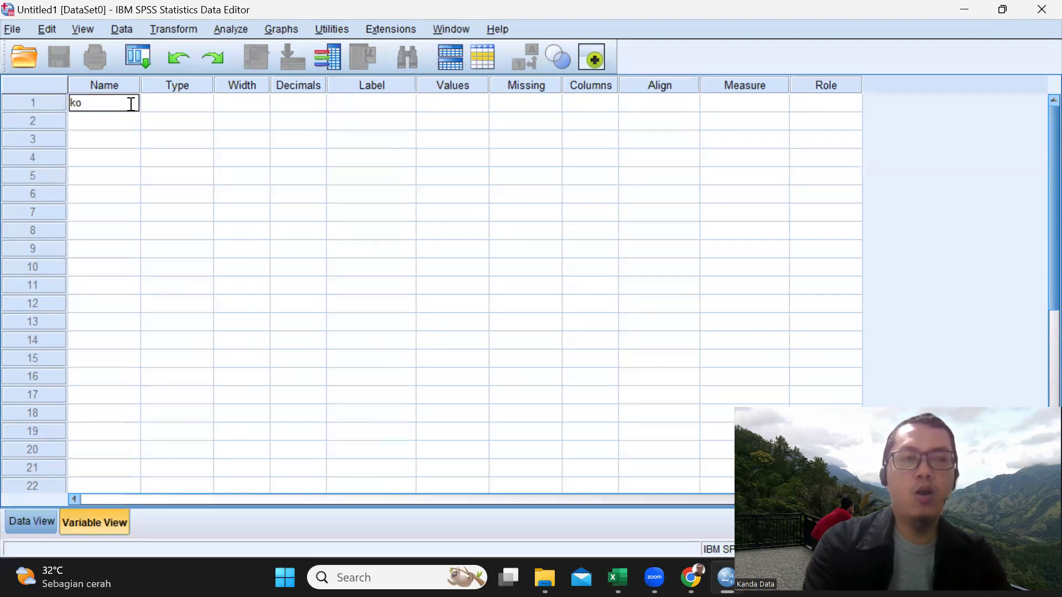
pyautogui.write('mpetensi')
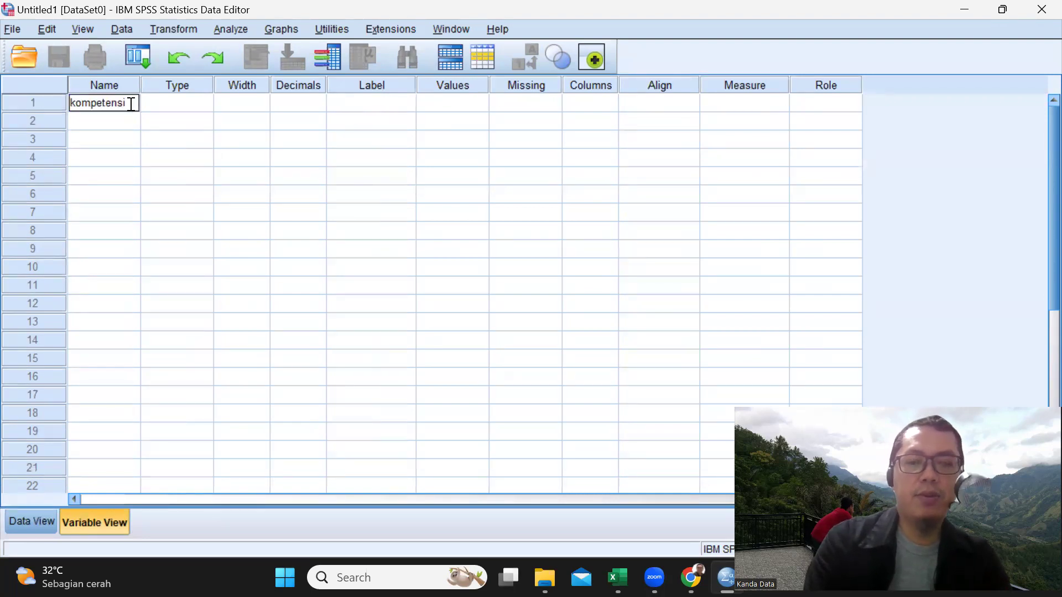
pyautogui.press('Return')
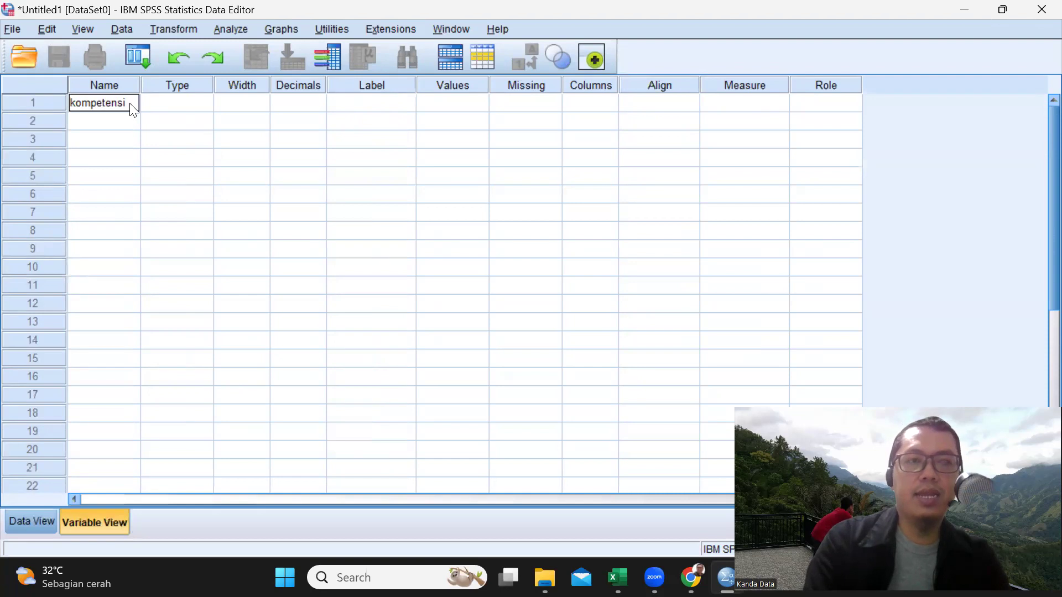
pyautogui.write('kinerja')
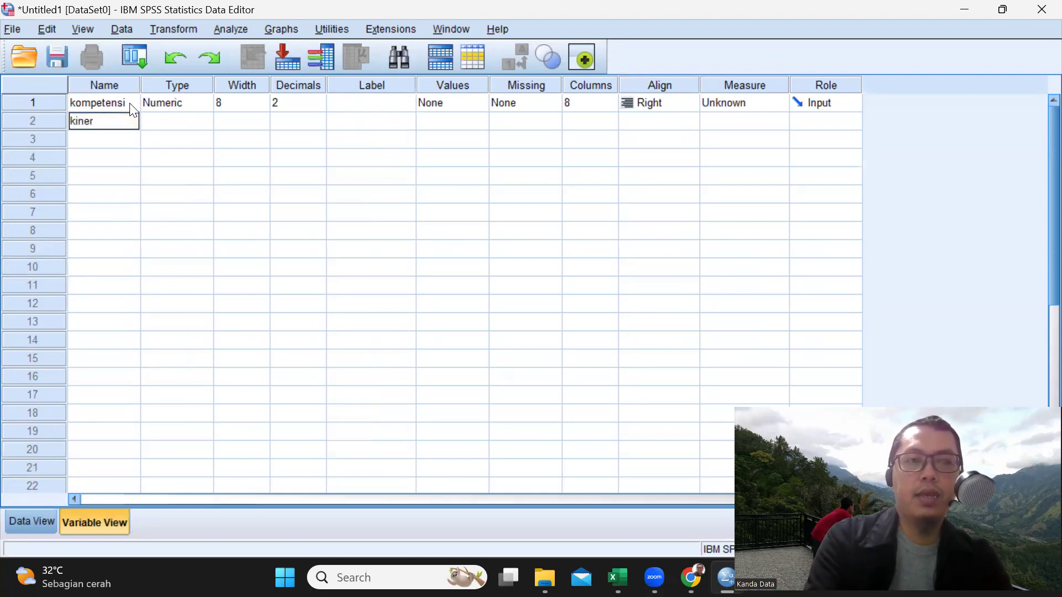
# - Set the decimals of both the kompetensi and kinerja variables to 0
pyautogui.click(321, 109)
pyautogui.doubleClick(319, 107)
pyautogui.click(319, 122)
pyautogui.doubleClick(318, 124)
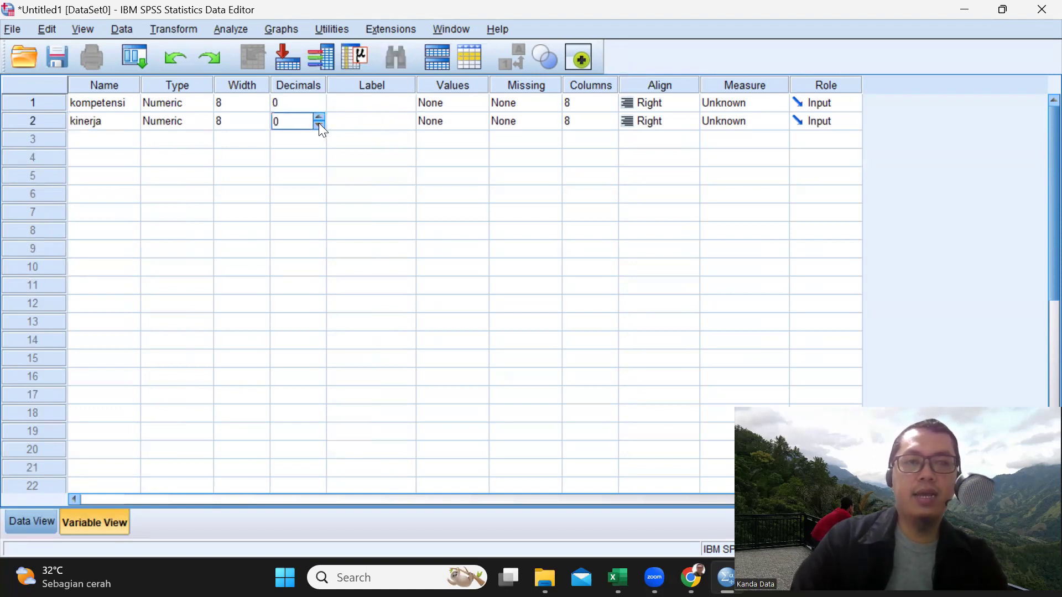
# - Set the measurement level of both kompetensi and kinerja to Ordinal
pyautogui.click(757, 103)
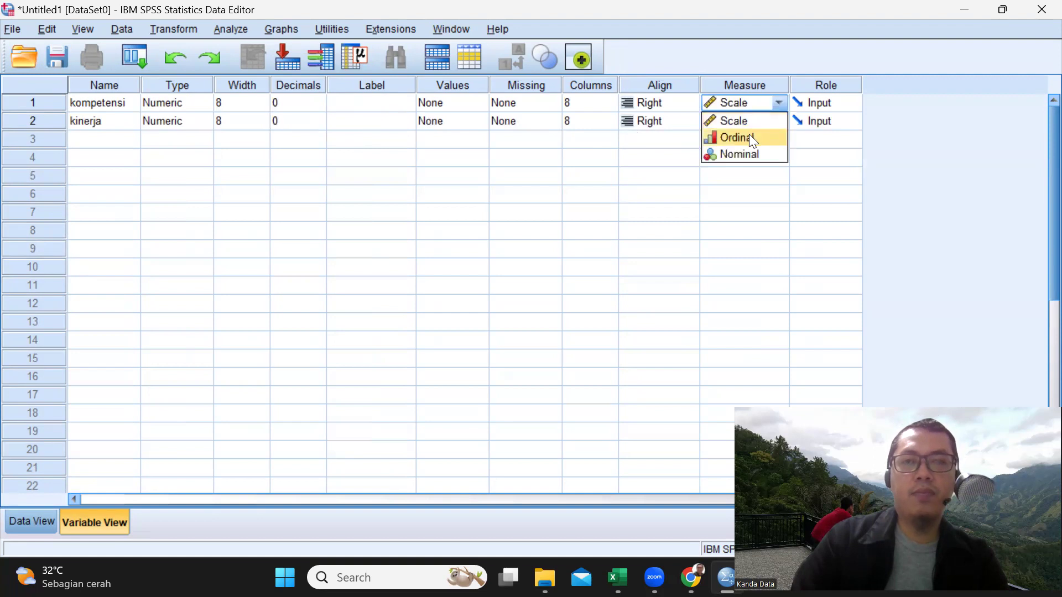
pyautogui.click(749, 136)
pyautogui.click(764, 127)
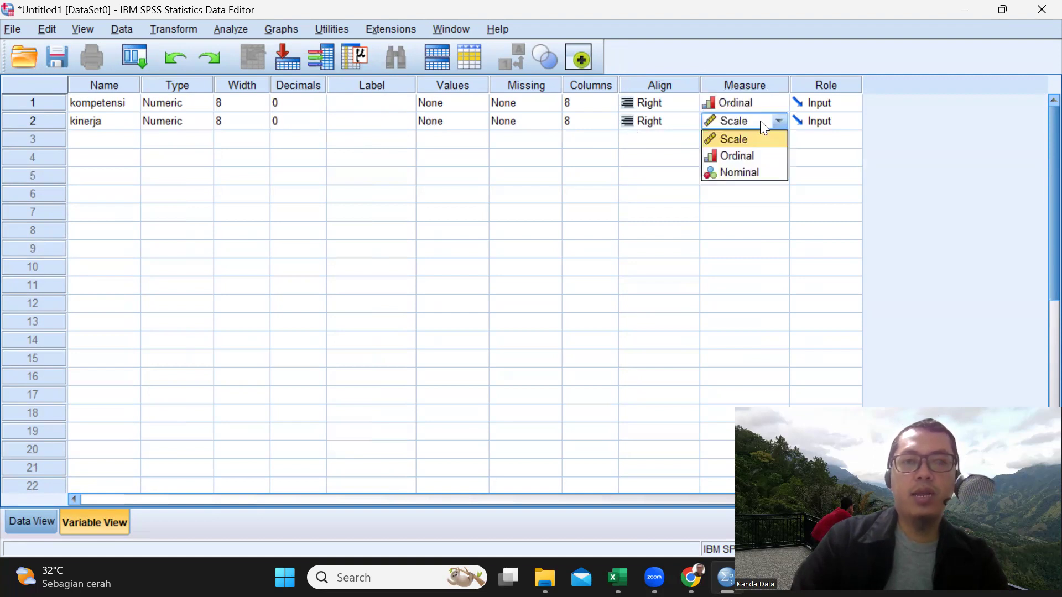
pyautogui.click(746, 155)
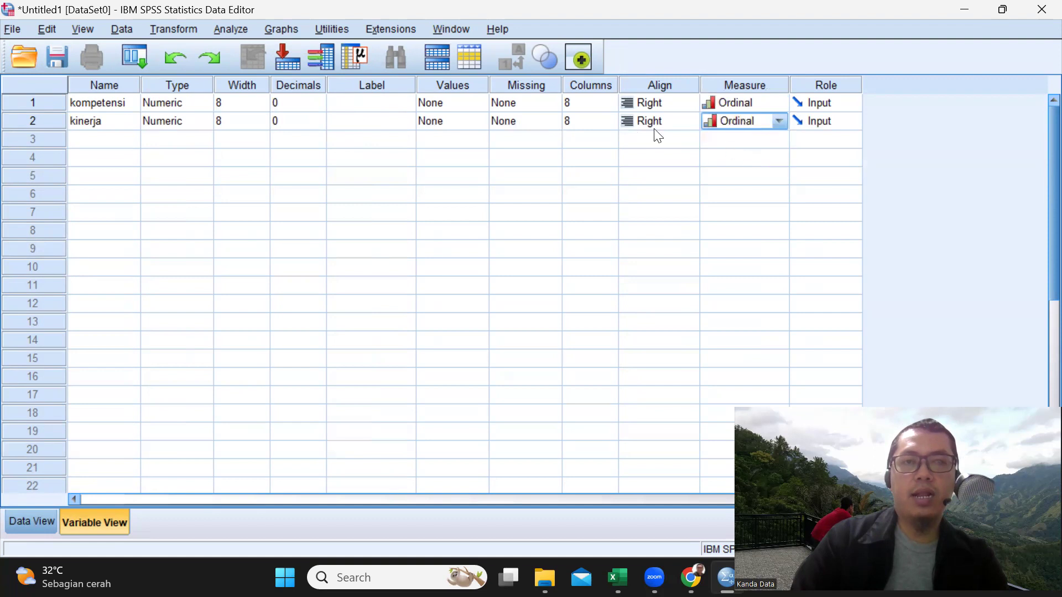
# - Label the kompetensi variable "Kompetensi Karyawan" by copying the text from the X column header in the Excel sheet
pyautogui.click(414, 104)
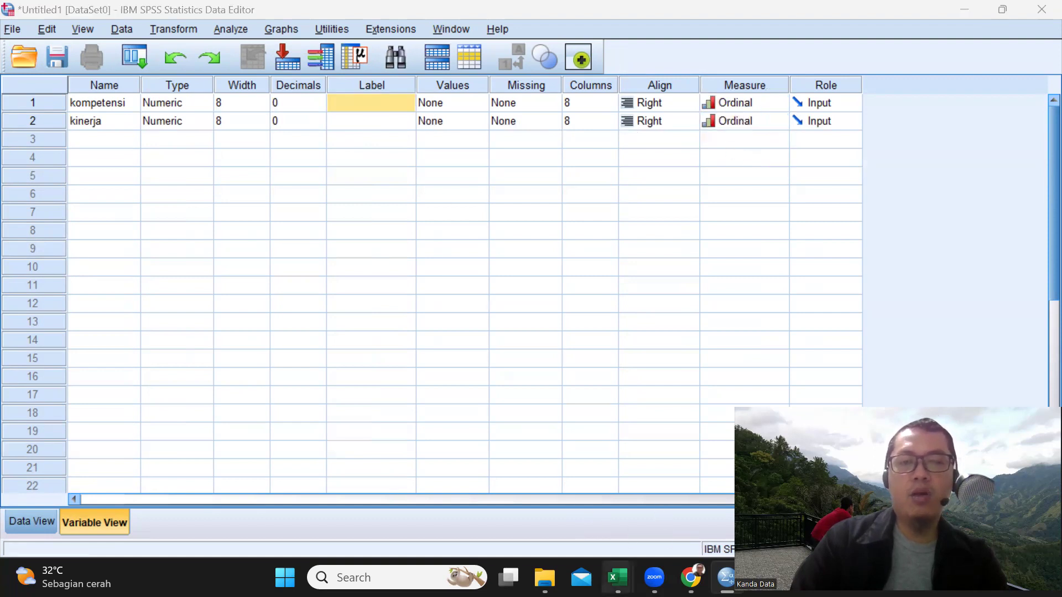
pyautogui.click(660, 506)
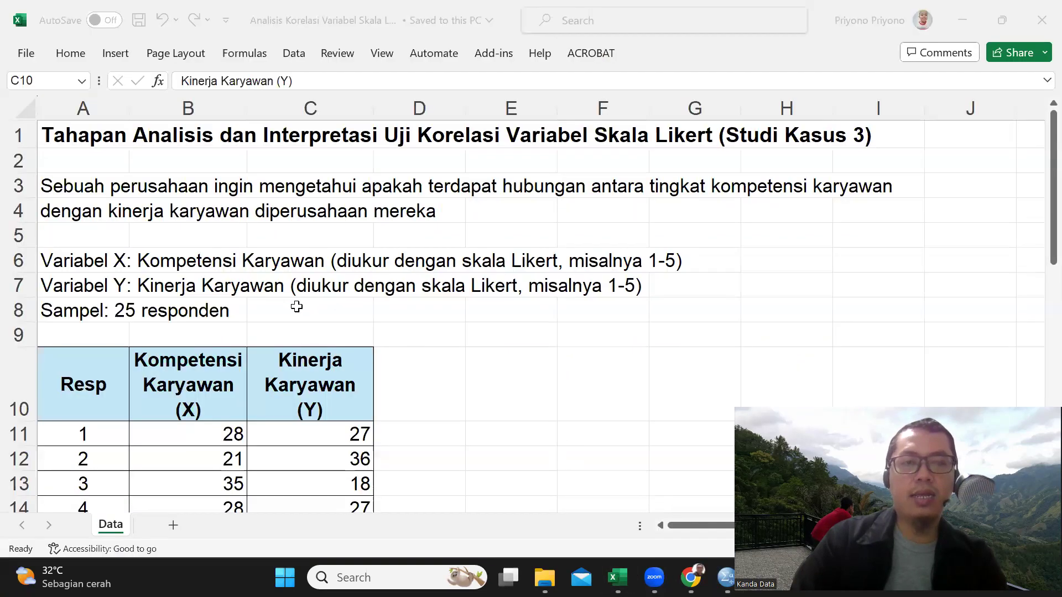
pyautogui.click(149, 258)
pyautogui.doubleClick(138, 360)
pyautogui.moveTo(137, 367); pyautogui.dragTo(236, 402)
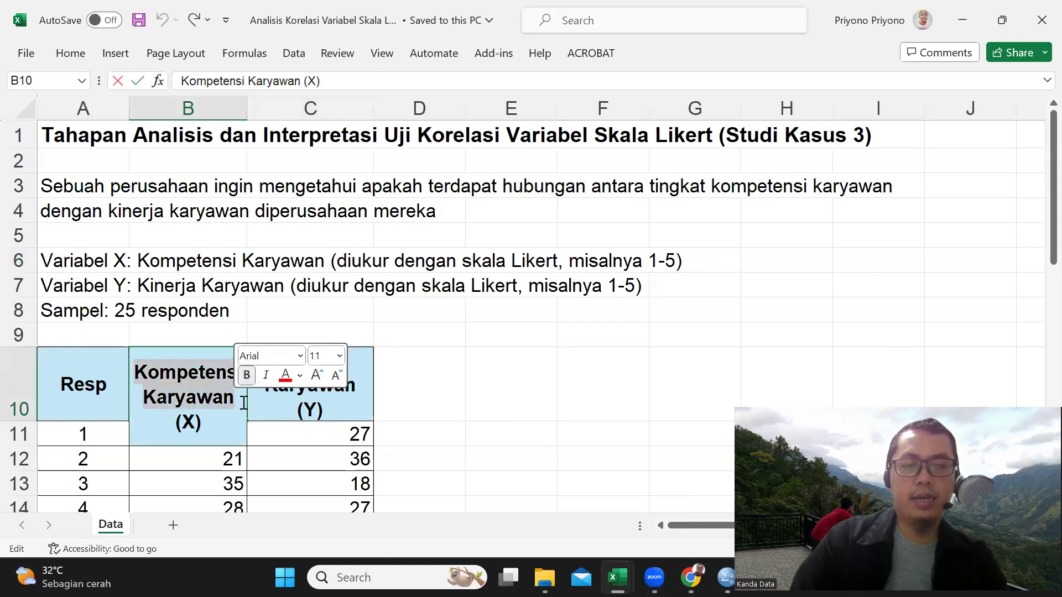
pyautogui.moveTo(690, 577)
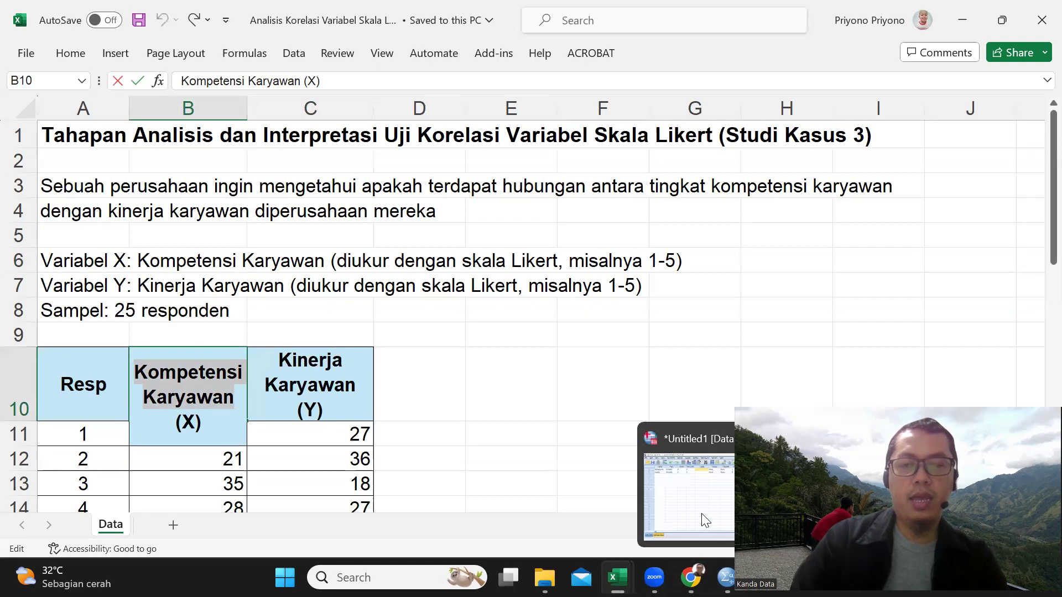
pyautogui.click(685, 487)
pyautogui.hotkey('ctrl', 'v')
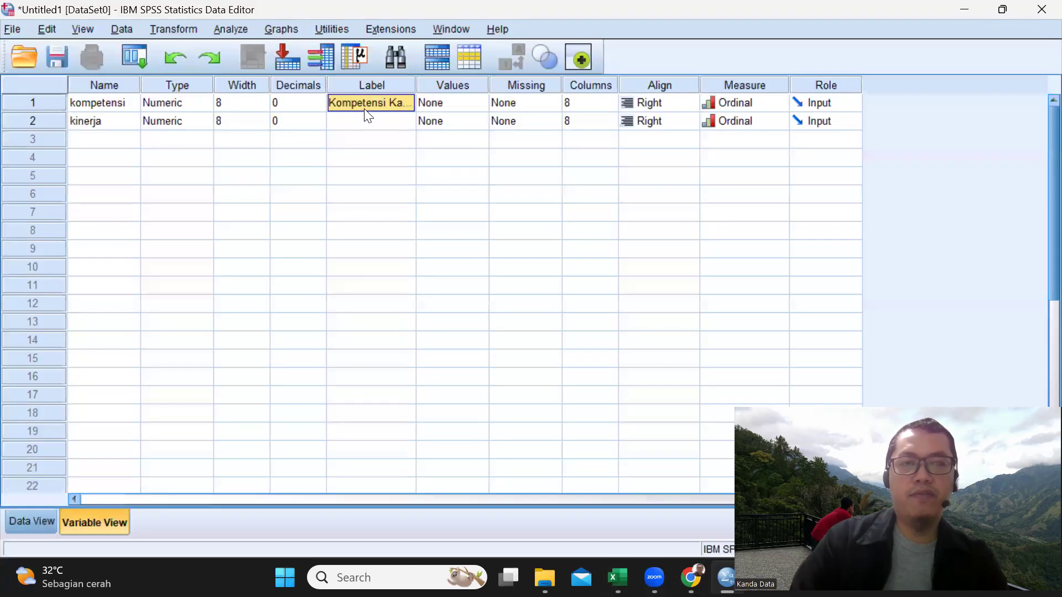
# - Label the kinerja variable "Kinerja Karyawan" by copying the text from the Y column header in the Excel sheet
pyautogui.click(363, 118)
pyautogui.moveTo(691, 577)
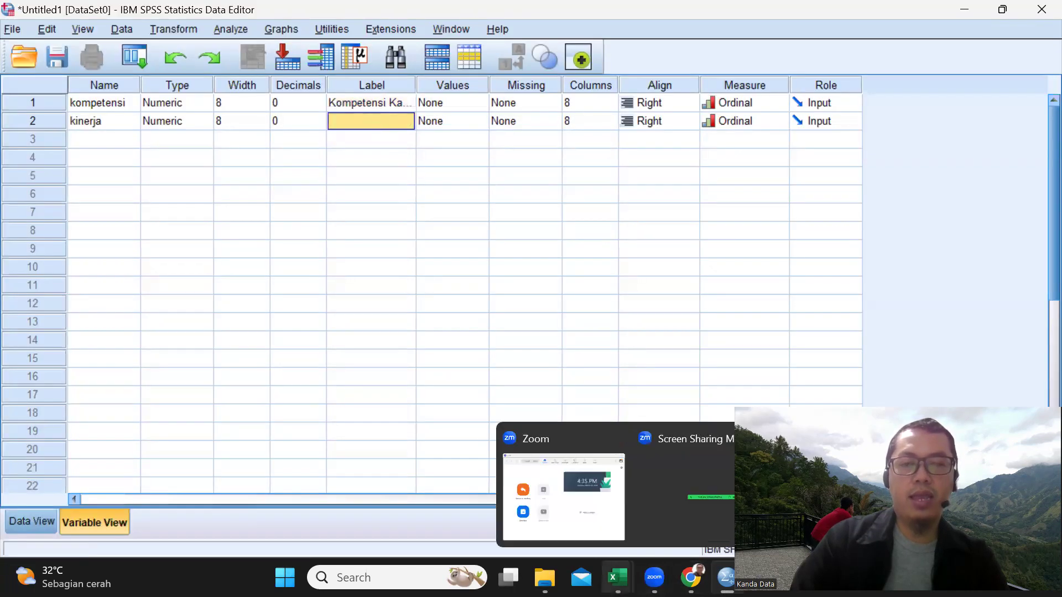
pyautogui.click(719, 525)
pyautogui.click(295, 363)
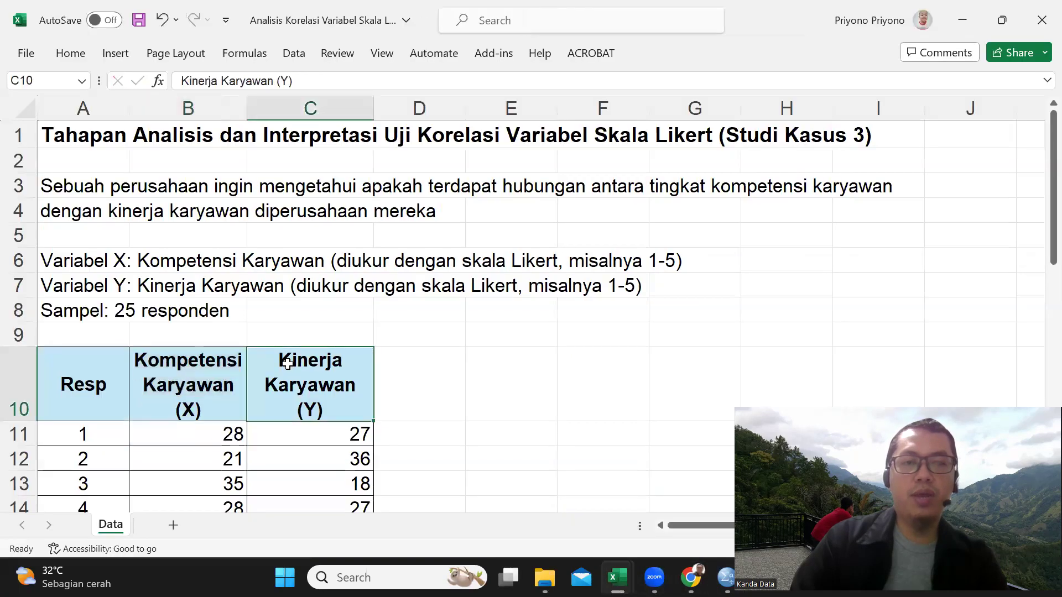
pyautogui.doubleClick(282, 367)
pyautogui.moveTo(279, 367); pyautogui.dragTo(340, 397)
pyautogui.hotkey('ctrl', 'c')
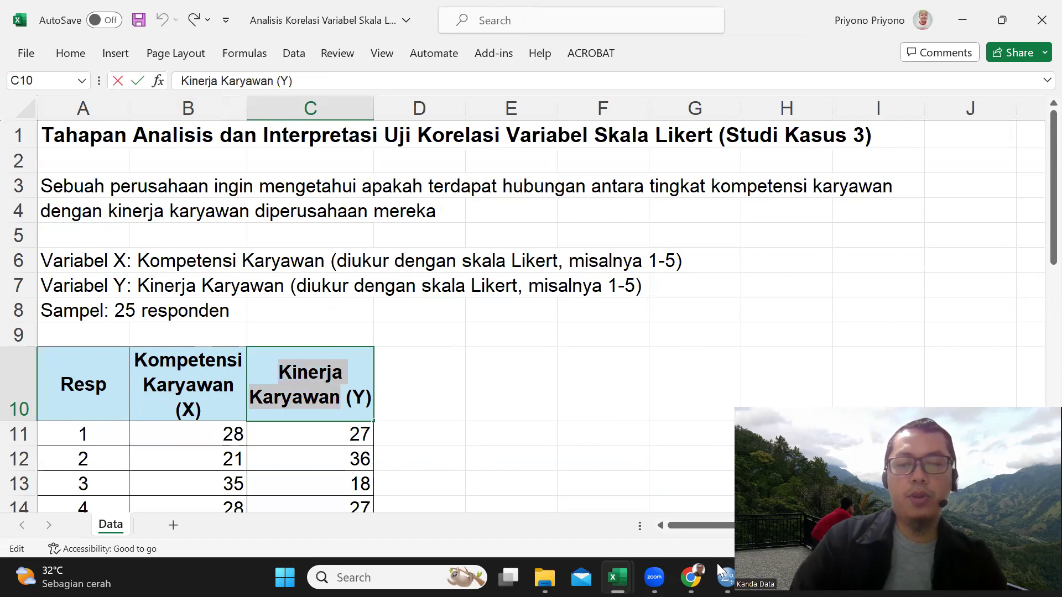
pyautogui.moveTo(719, 569)
pyautogui.click(688, 475)
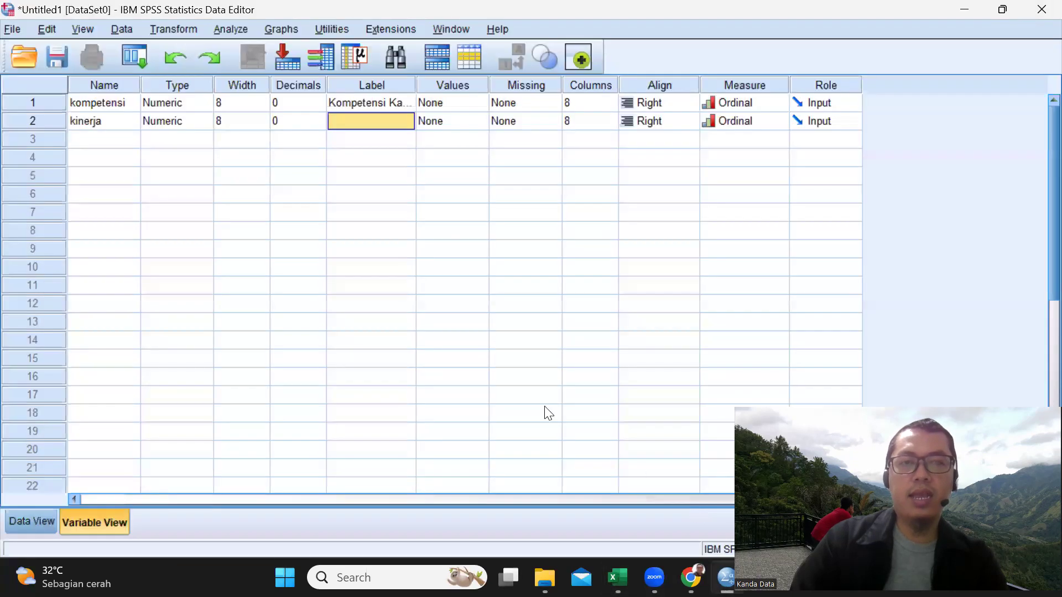
pyautogui.hotkey('ctrl', 'v')
pyautogui.click(376, 157)
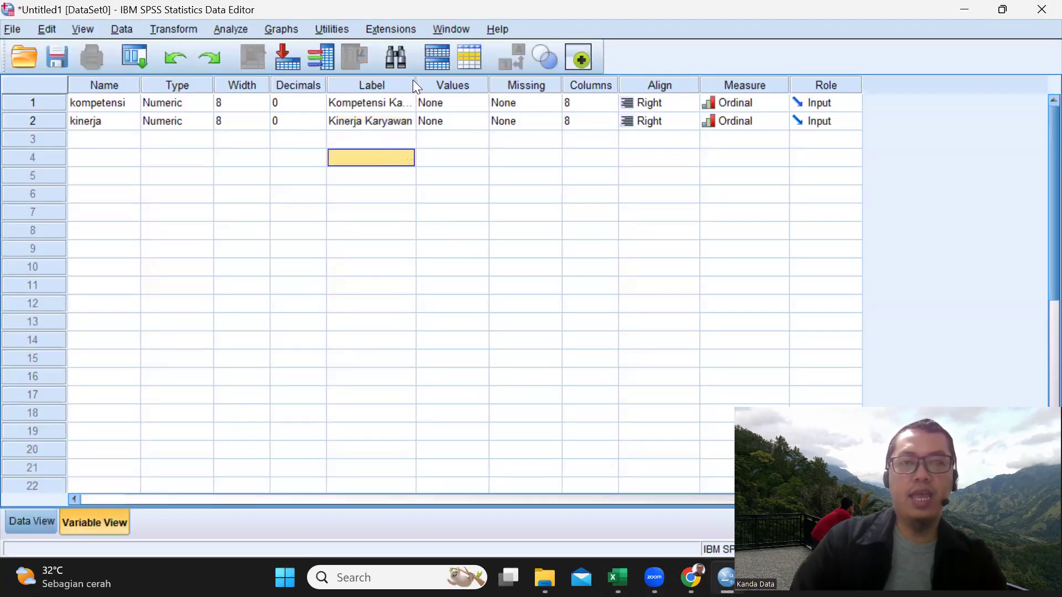
# - Widen the Label column to fit the full labels, and widen the kompetensi column in Data View
pyautogui.moveTo(415, 79); pyautogui.dragTo(463, 81)
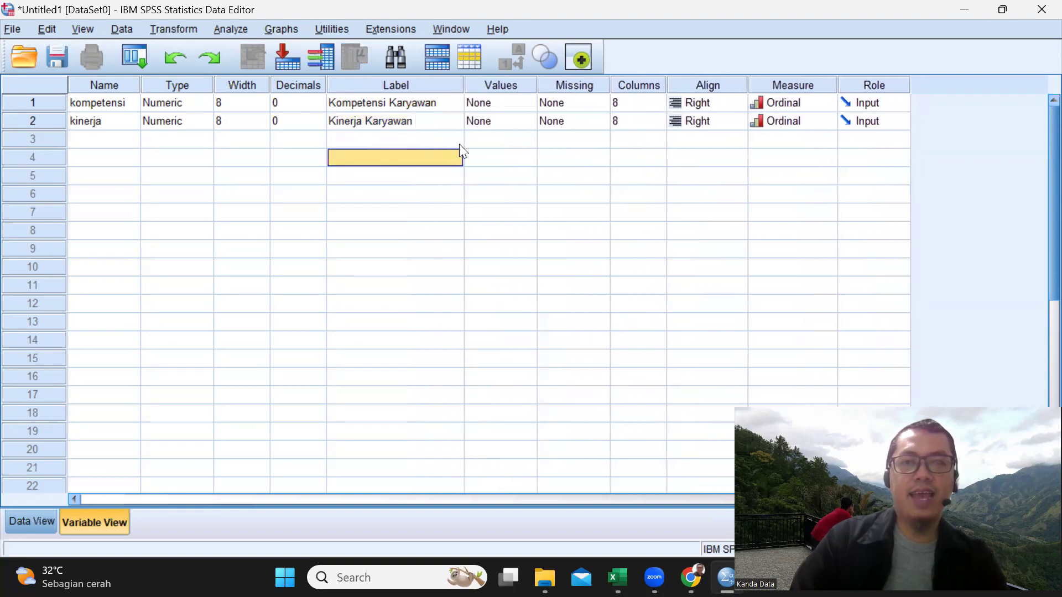
pyautogui.click(337, 232)
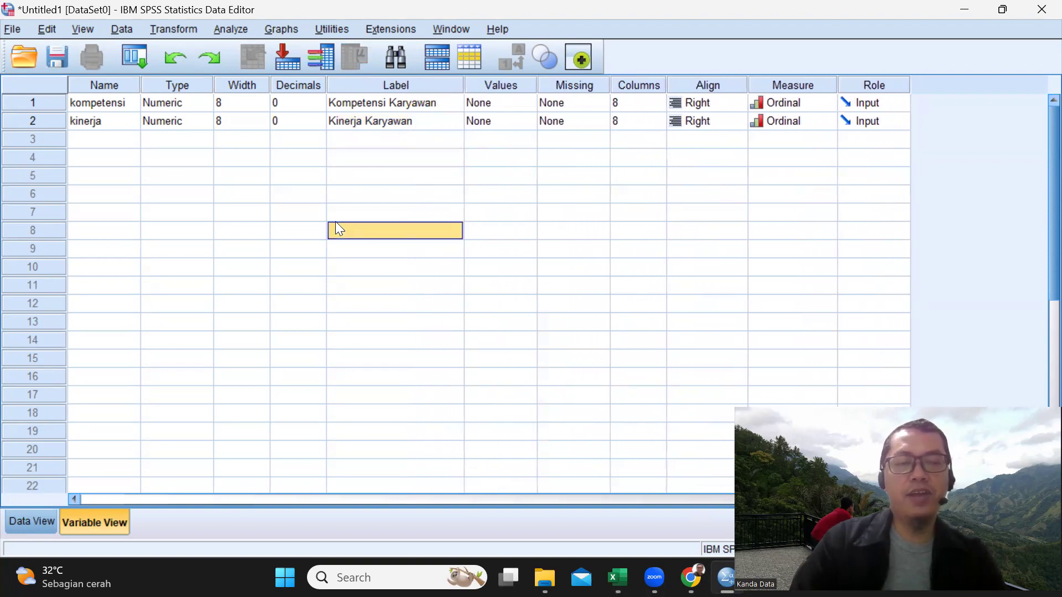
pyautogui.click(44, 522)
pyautogui.moveTo(136, 109); pyautogui.dragTo(150, 109)
# - Copy the competence and performance scores of all 25 respondents, cells B11:C35, from the Excel sheet
pyautogui.click(138, 127)
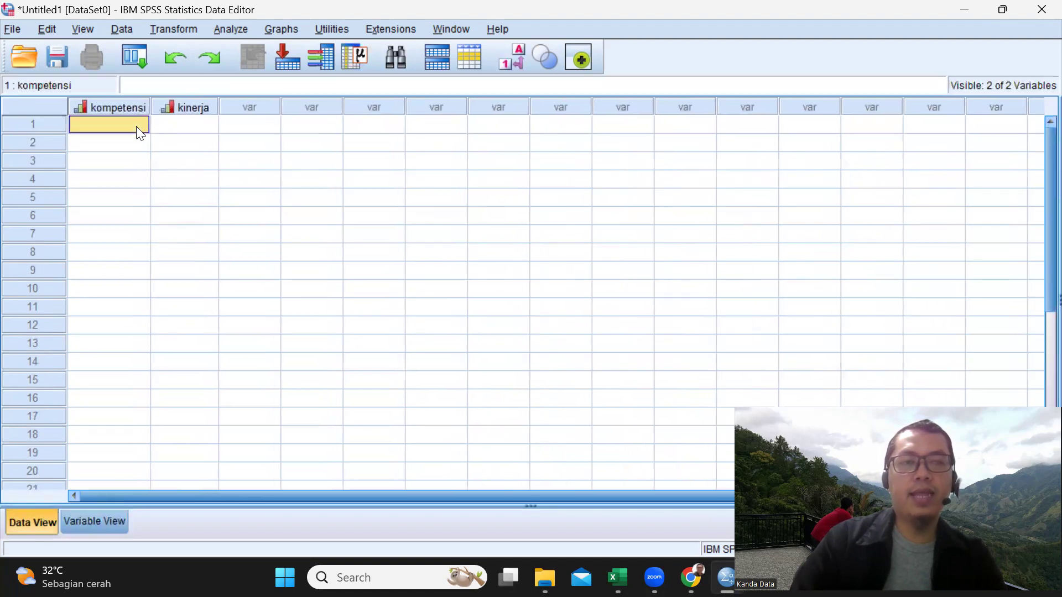
pyautogui.moveTo(617, 578)
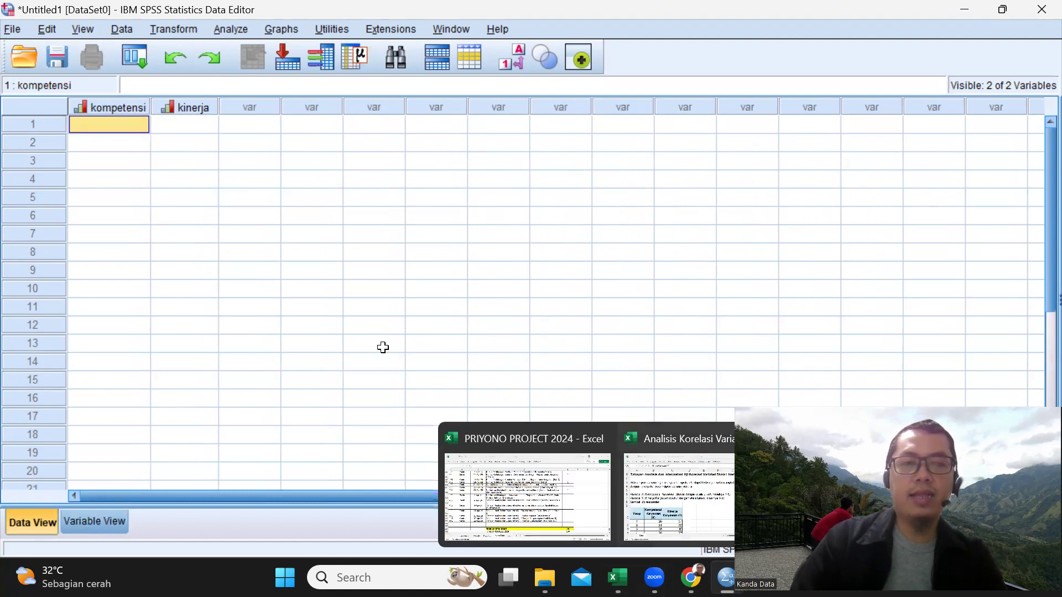
pyautogui.hotkey('alt', 'Tab')
pyautogui.scroll(-3, 275, 277)
pyautogui.moveTo(209, 209); pyautogui.dragTo(331, 457)
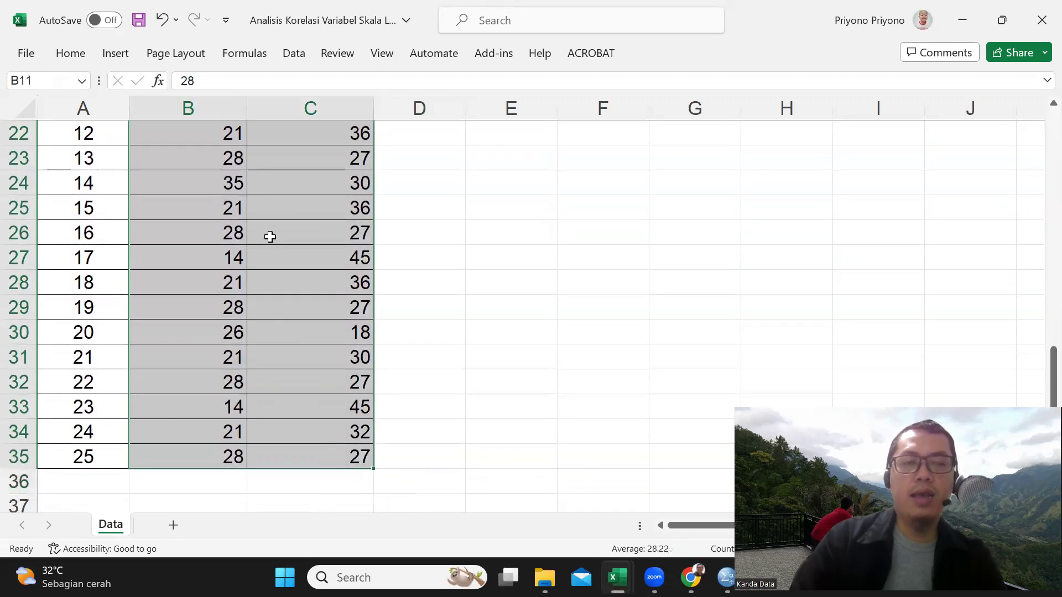
pyautogui.rightClick(280, 206)
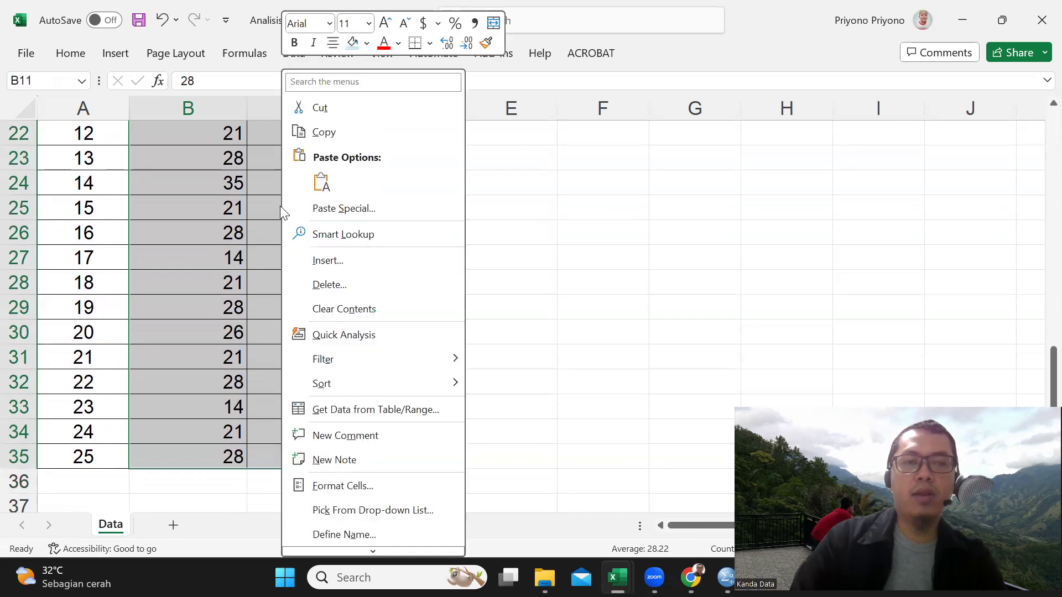
pyautogui.click(324, 133)
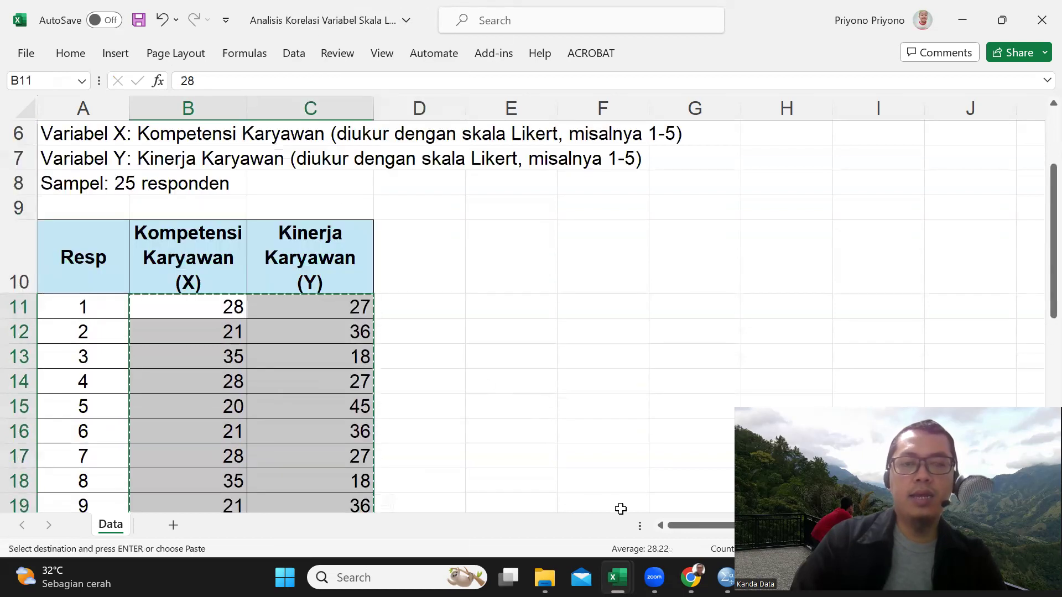
# - Switch to SPSS, paste the copied scores into Data View from the first kompetensi cell, and check the filled rows
pyautogui.click(724, 577)
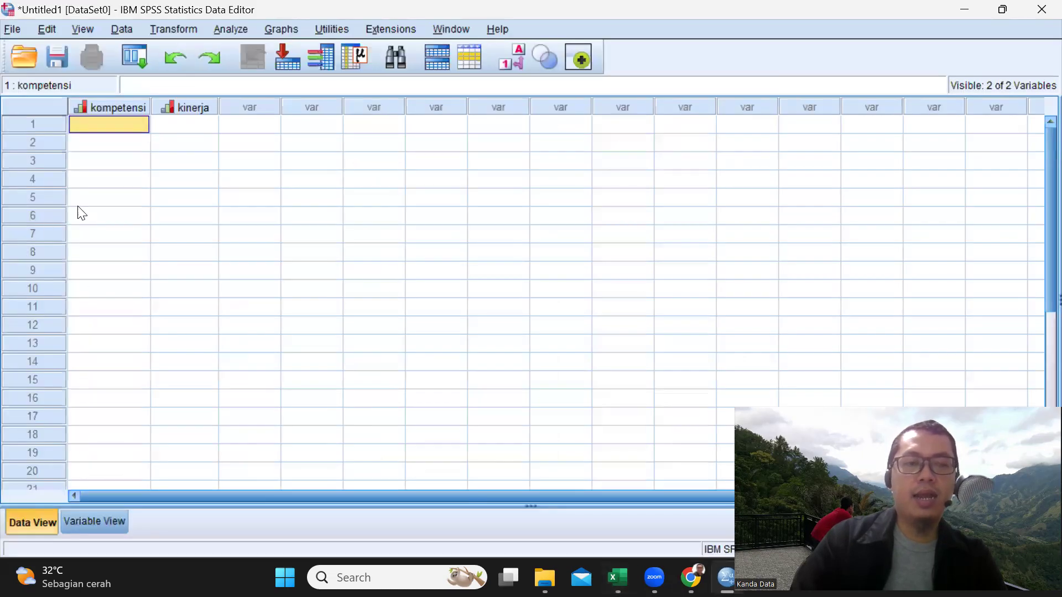
pyautogui.rightClick(105, 126)
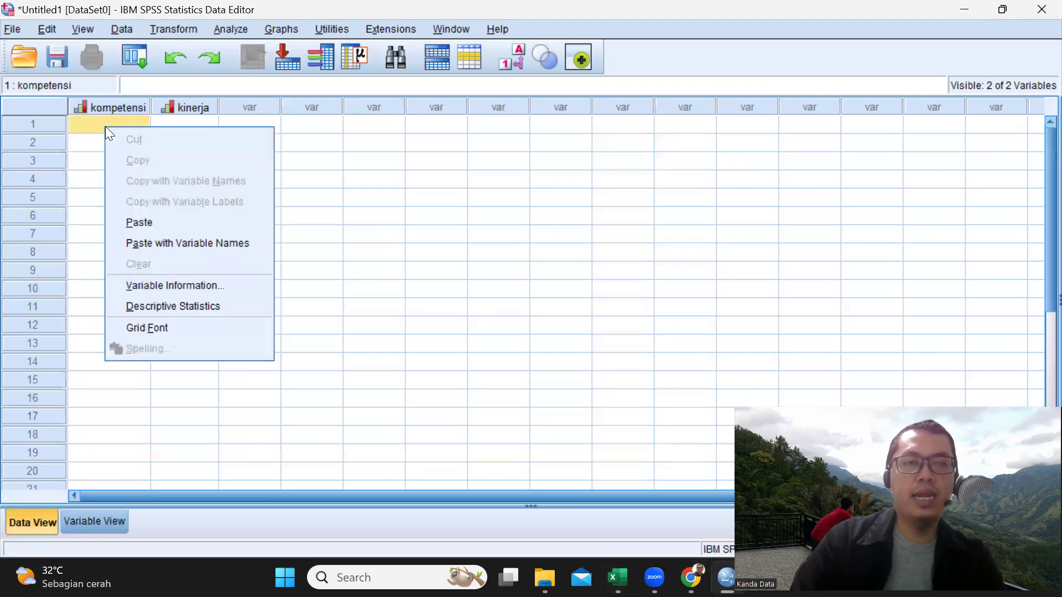
pyautogui.click(138, 219)
pyautogui.click(268, 223)
pyautogui.scroll(-3, 255, 249)
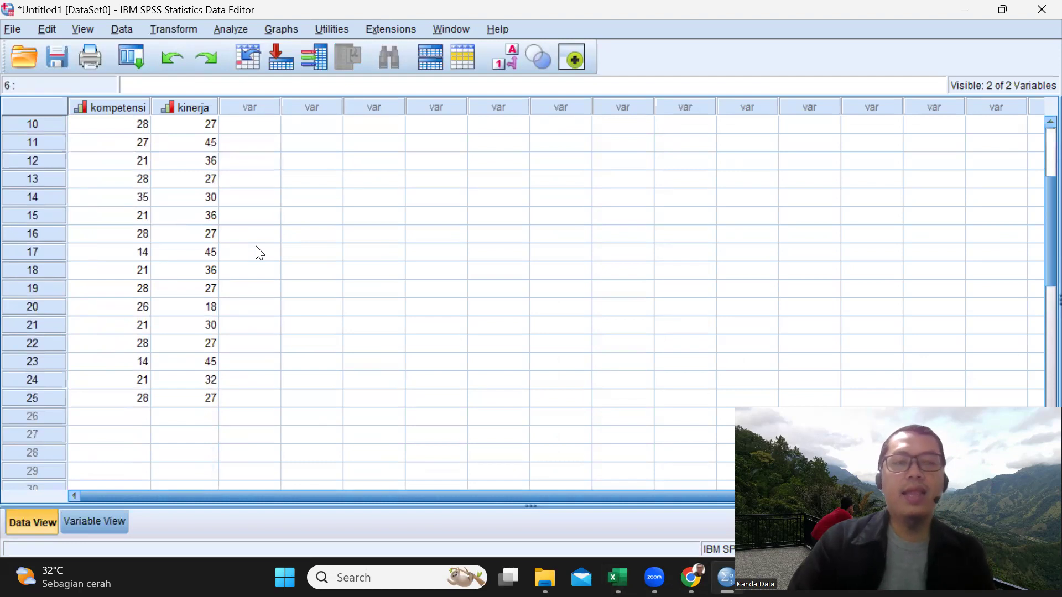
pyautogui.scroll(2, 255, 245)
pyautogui.scroll(1, 260, 243)
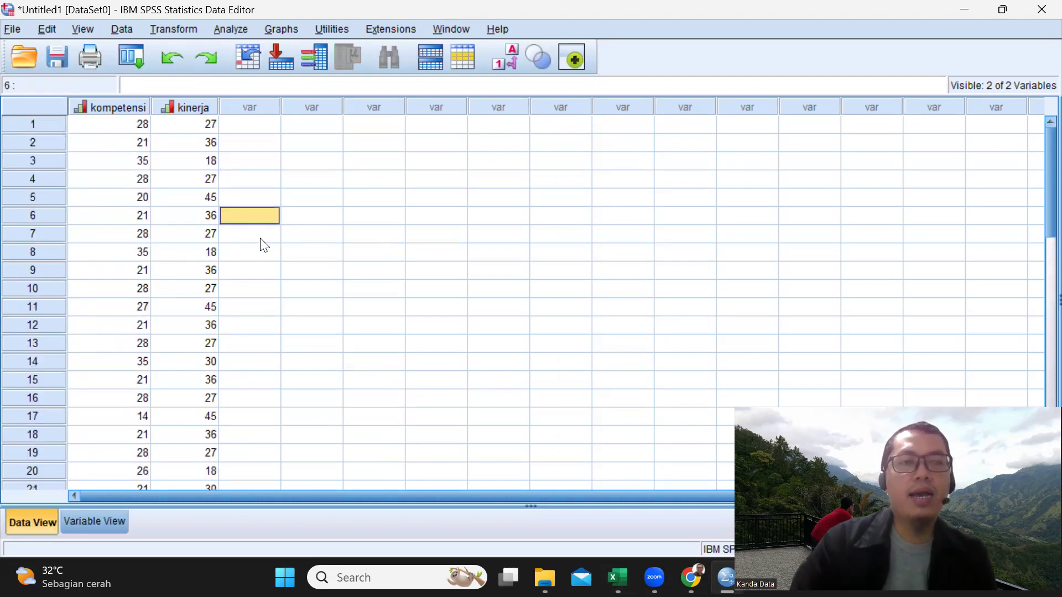
pyautogui.click(257, 110)
pyautogui.click(254, 161)
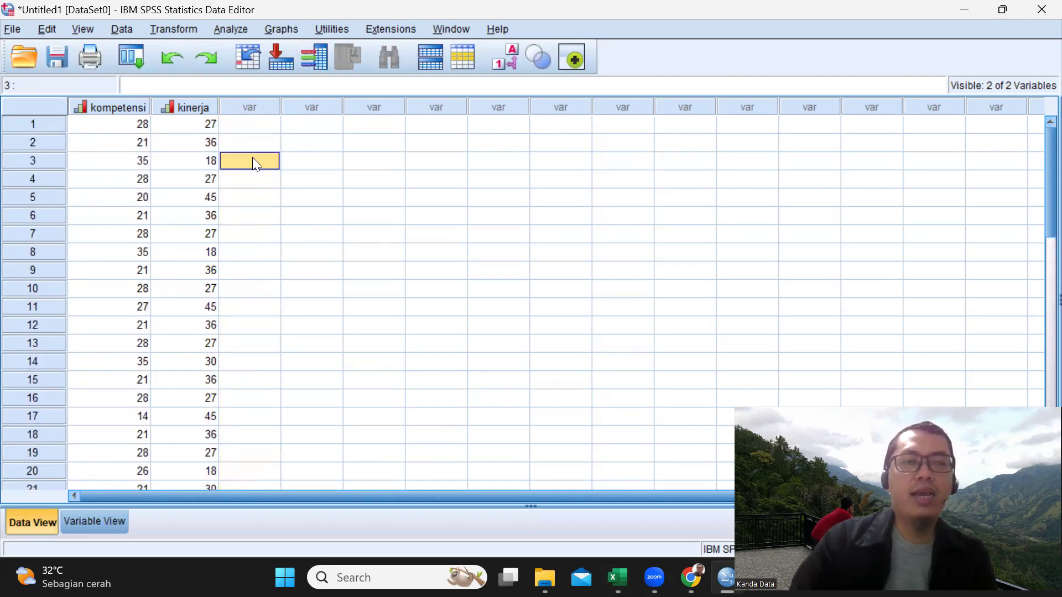
pyautogui.click(784, 406)
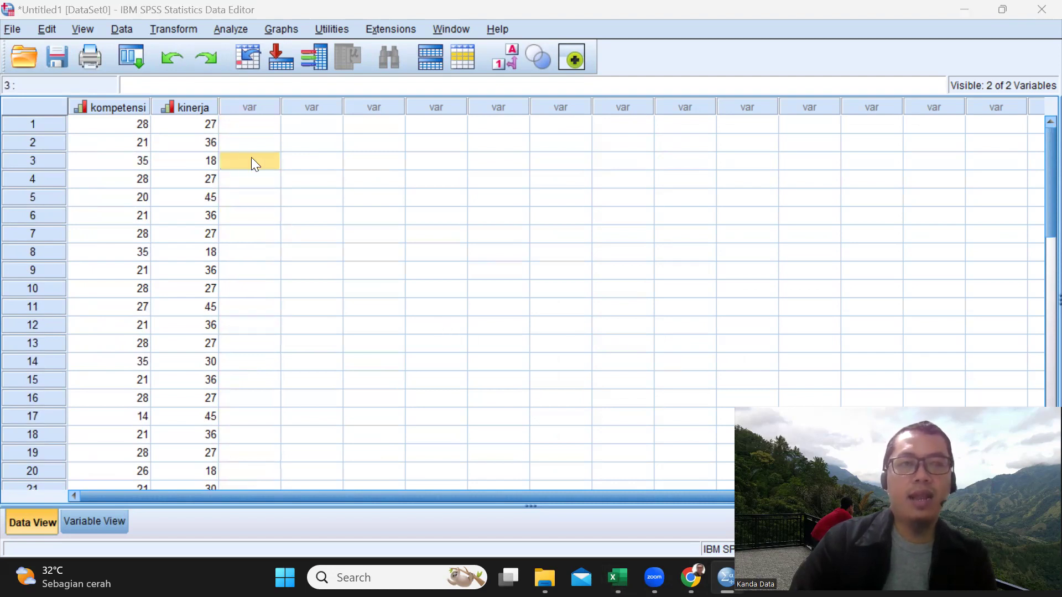
# - Open a bivariate correlation analysis and add Kompetensi Karyawan and Kinerja Karyawan as its variables
pyautogui.click(232, 30)
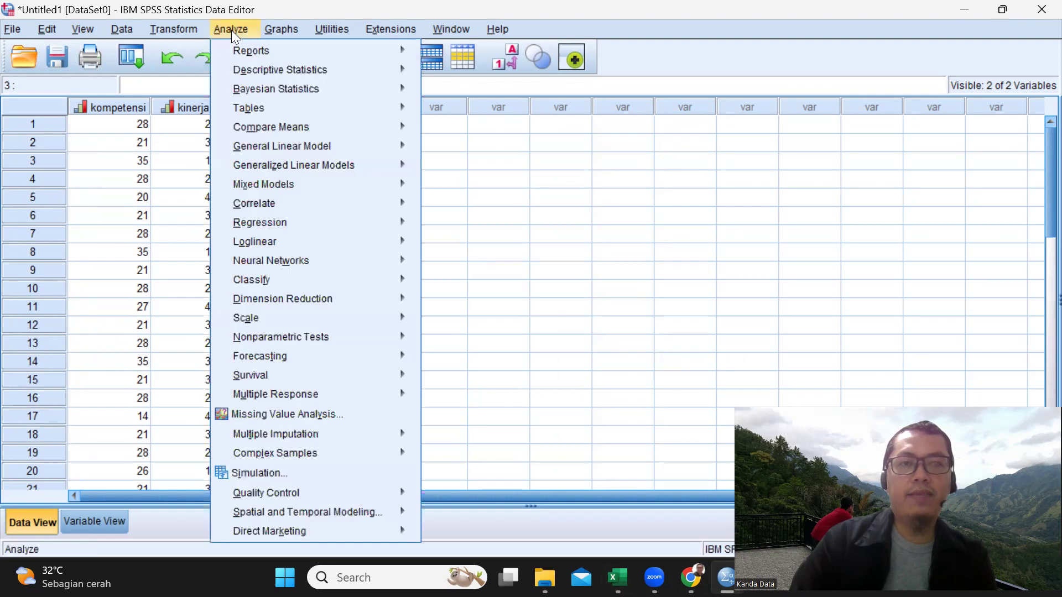
pyautogui.moveTo(290, 208)
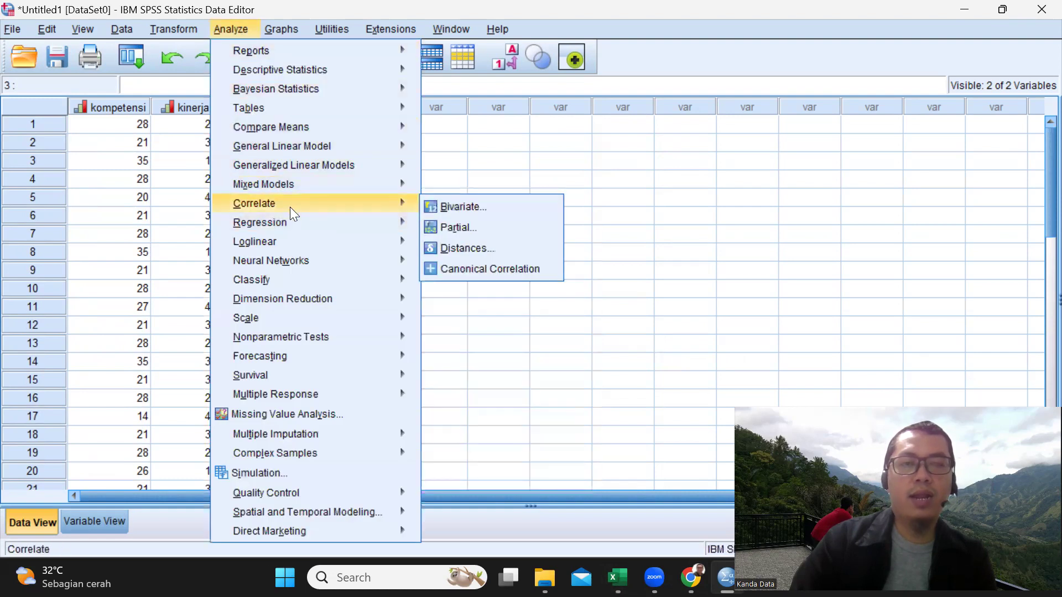
pyautogui.moveTo(412, 222)
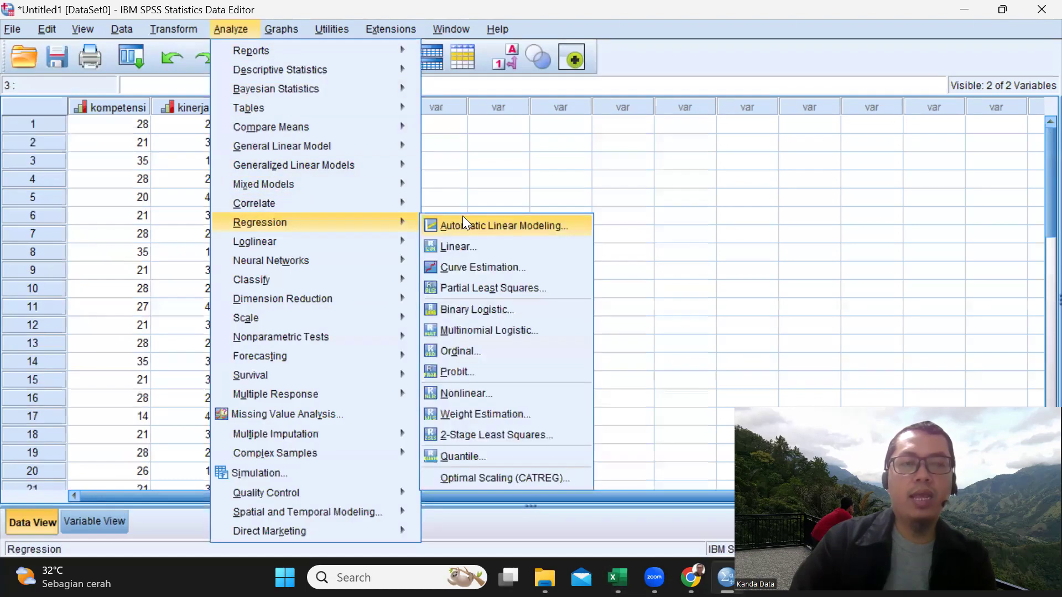
pyautogui.moveTo(372, 202)
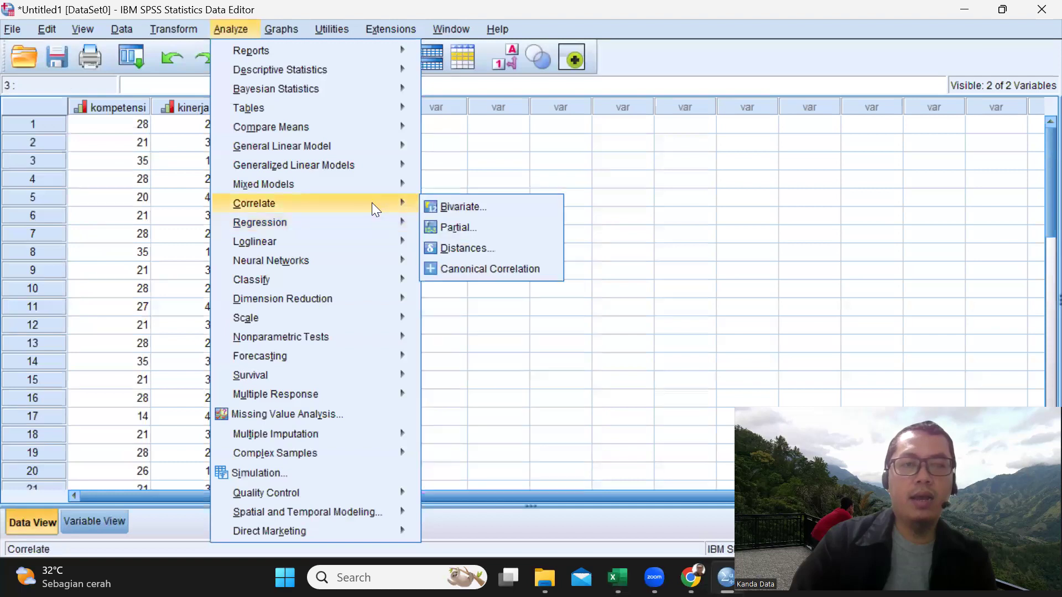
pyautogui.click(482, 205)
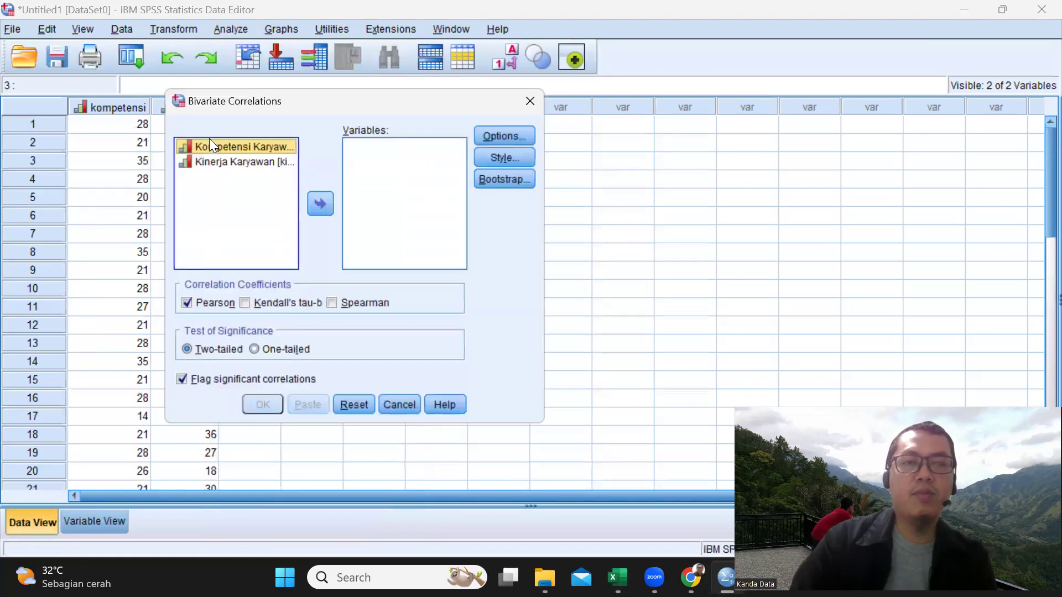
pyautogui.click(319, 203)
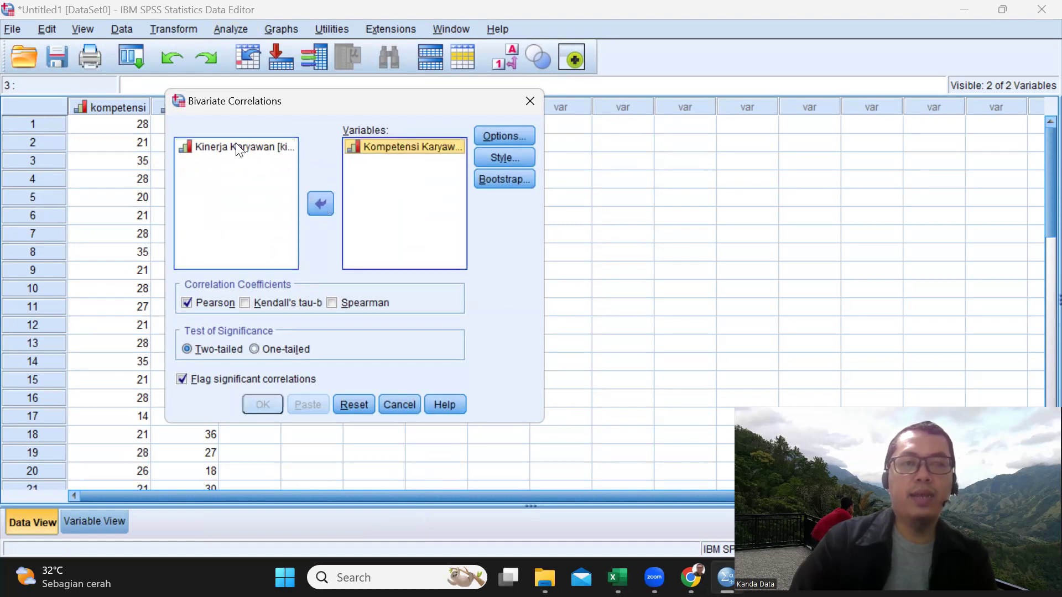
pyautogui.click(244, 149)
pyautogui.click(320, 204)
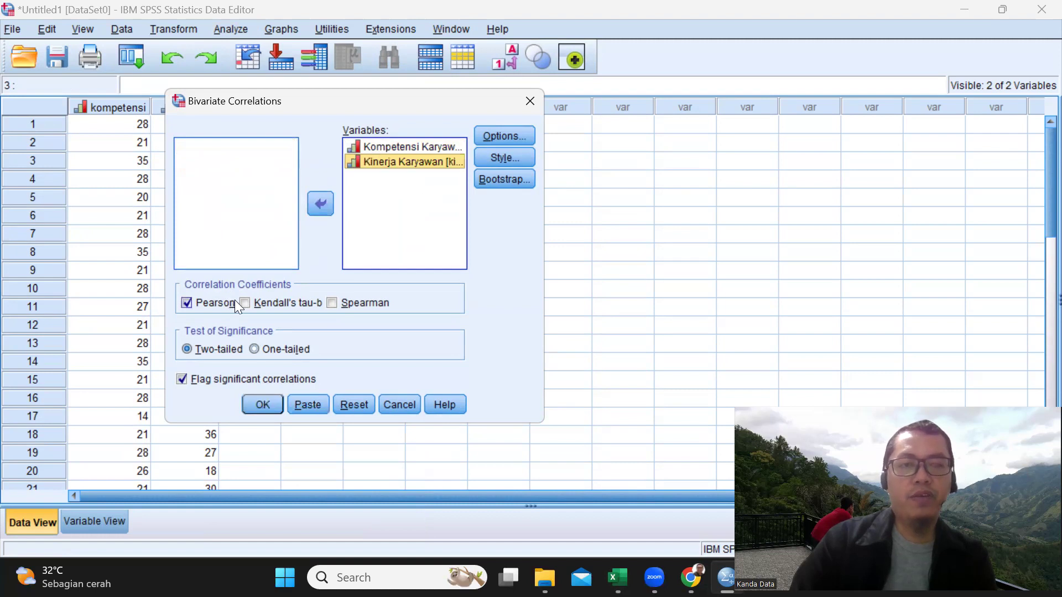
# - Run the bivariate correlation with the Spearman coefficient instead of Pearson, and select the Correlations table in the output
pyautogui.click(191, 302)
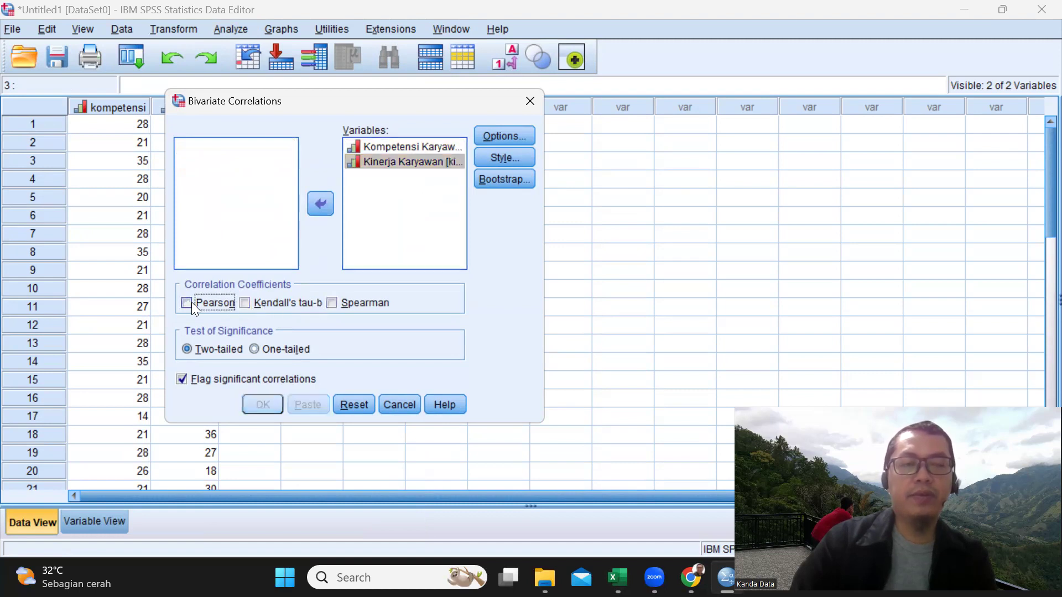
pyautogui.click(331, 302)
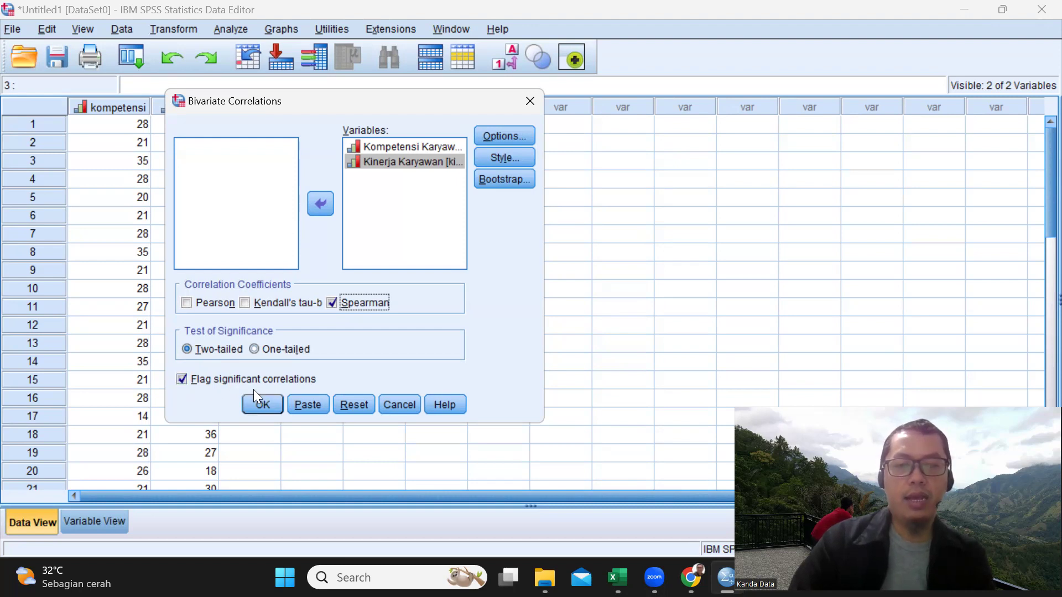
pyautogui.click(262, 406)
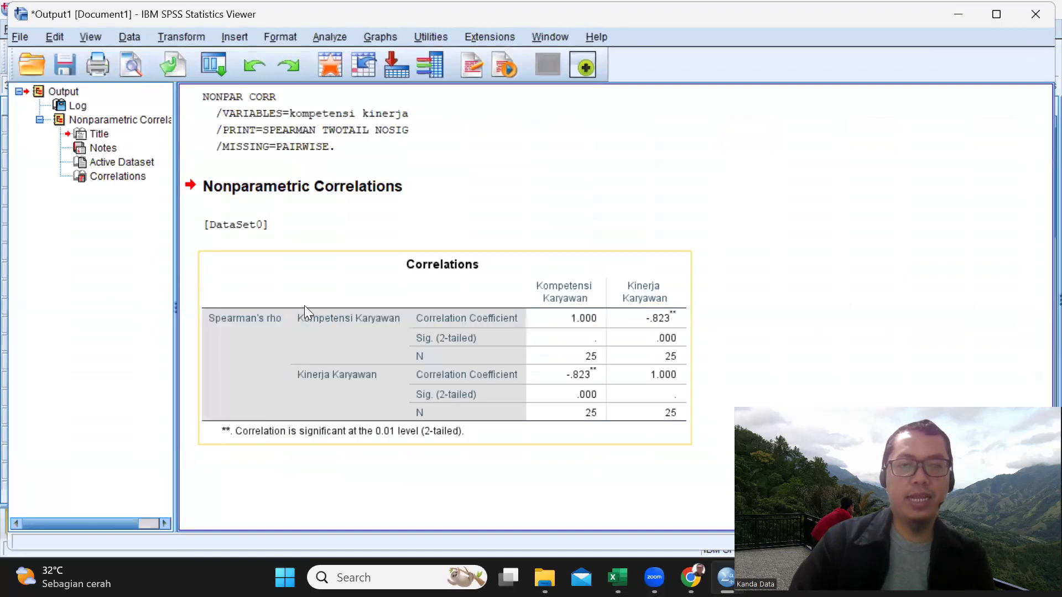
pyautogui.click(304, 306)
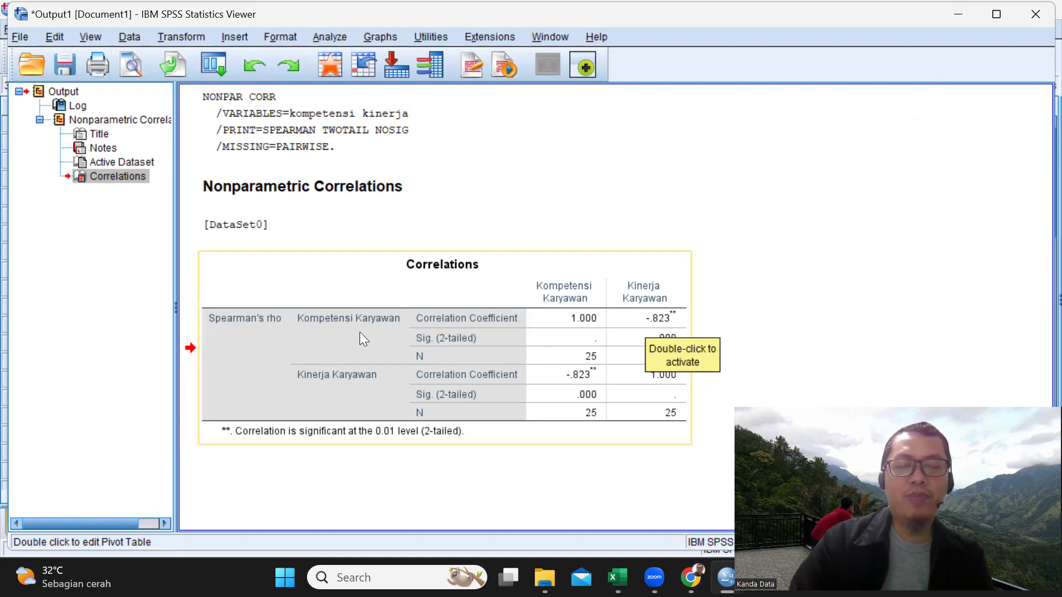
pyautogui.click(643, 321)
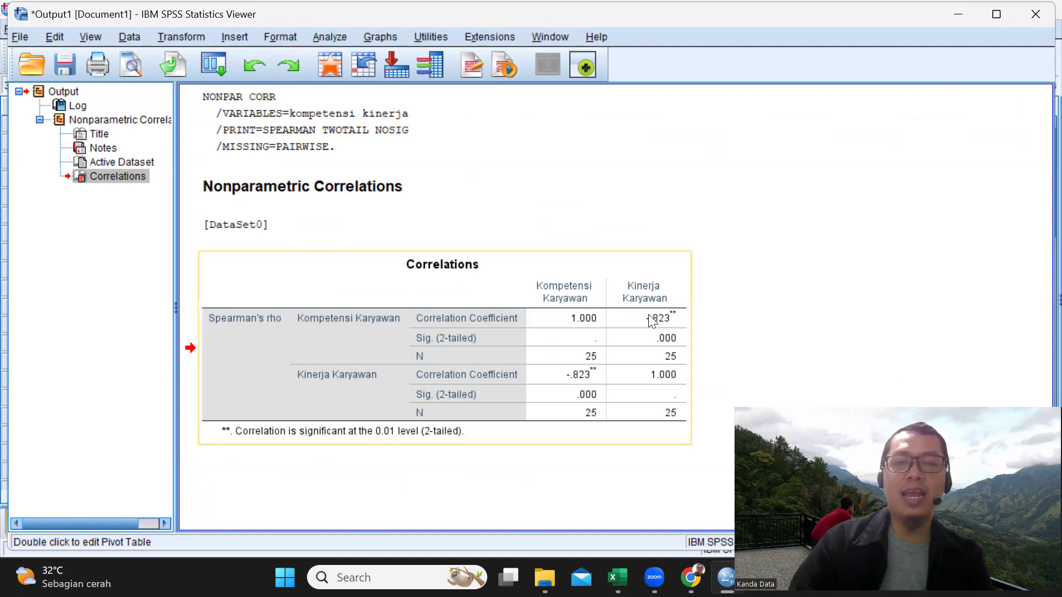